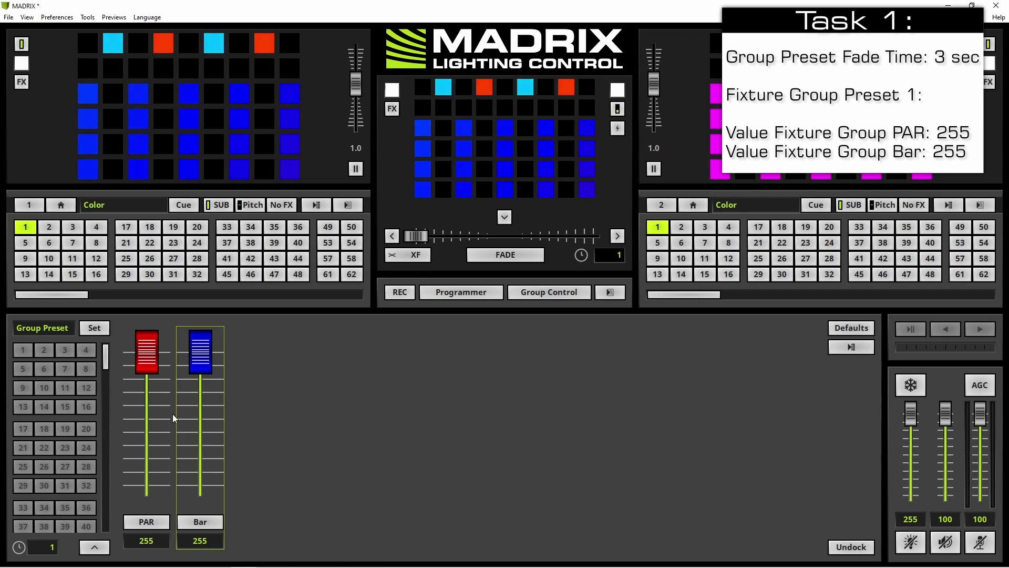
Step: Replace the group preset fade-time value with 3 seconds
double_click(42, 546)
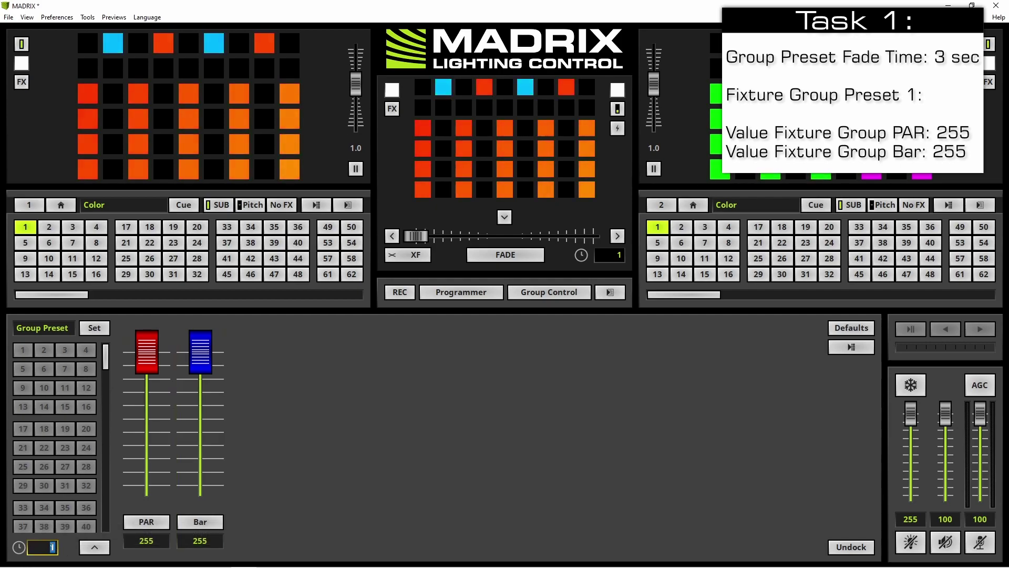
key("BackSpace")
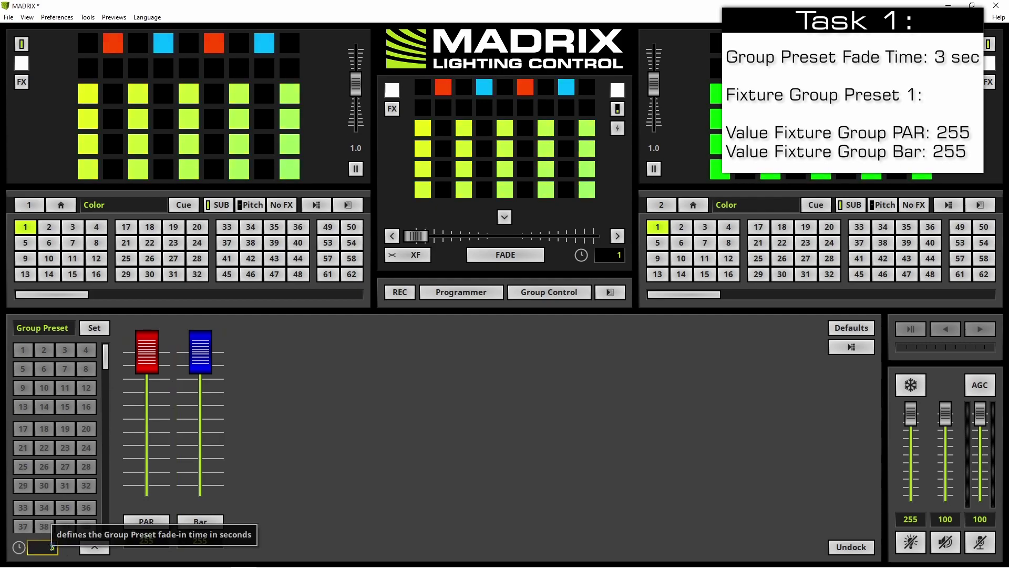
type("3")
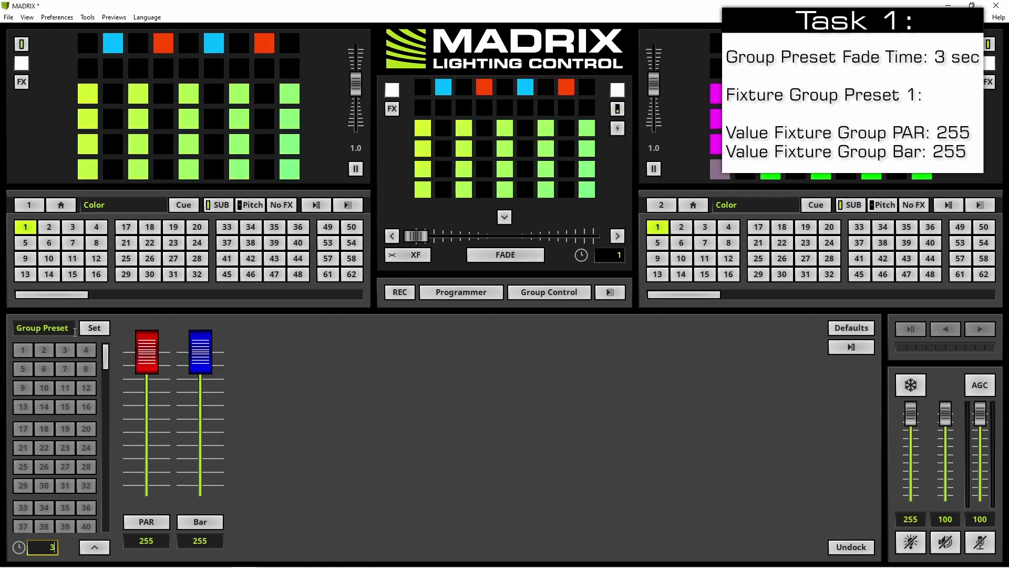
Step: Store PAR and Bar at 255 as group preset 1, named 'Full ON'
double_click(42, 327)
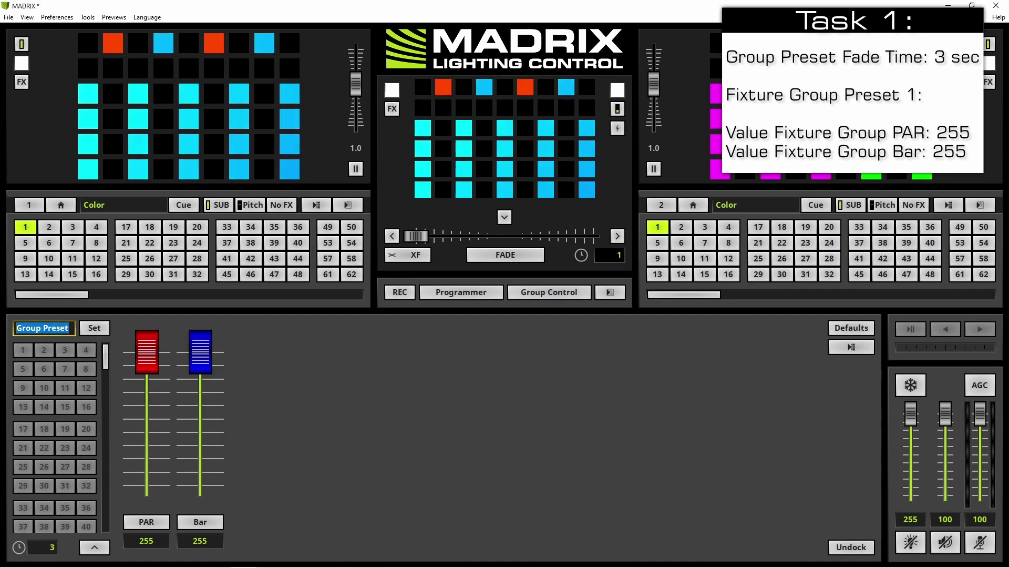
type("Full")
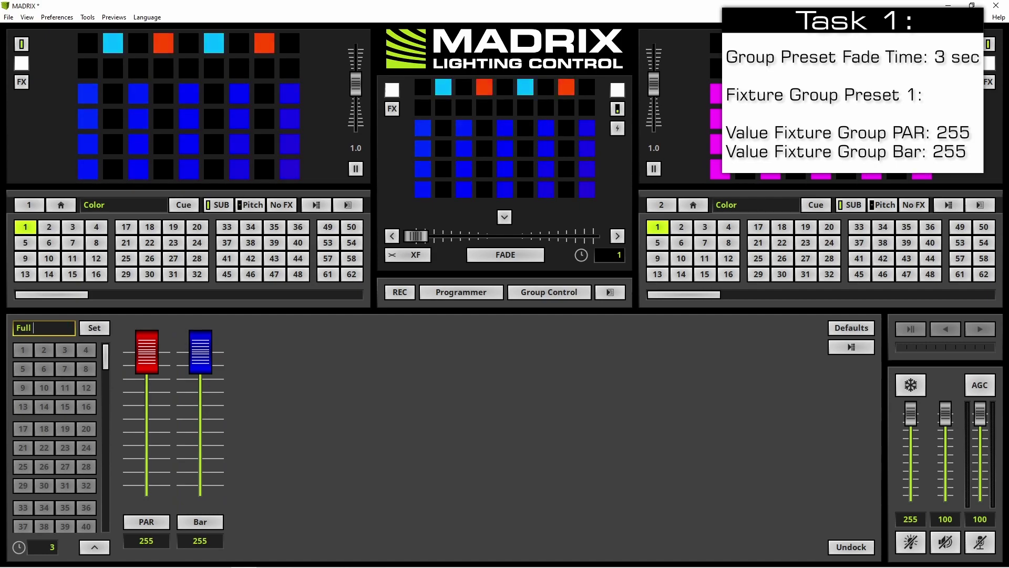
type(" ON")
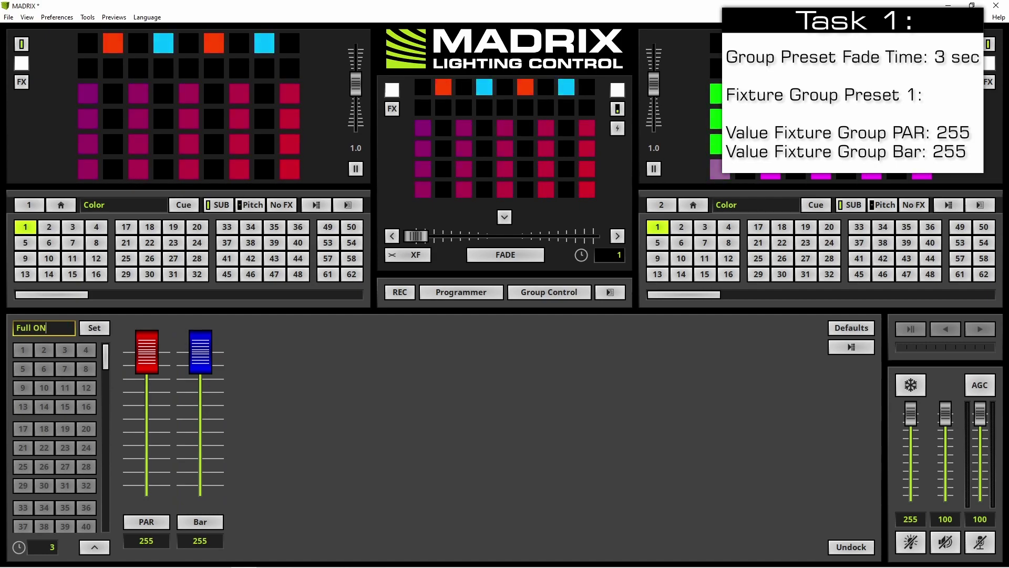
left_click(88, 331)
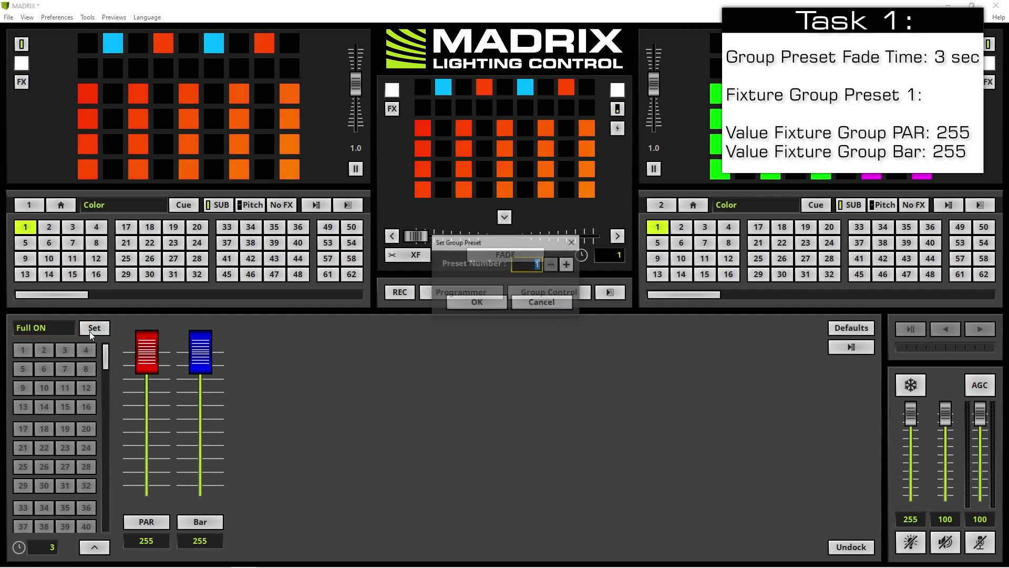
left_click(479, 300)
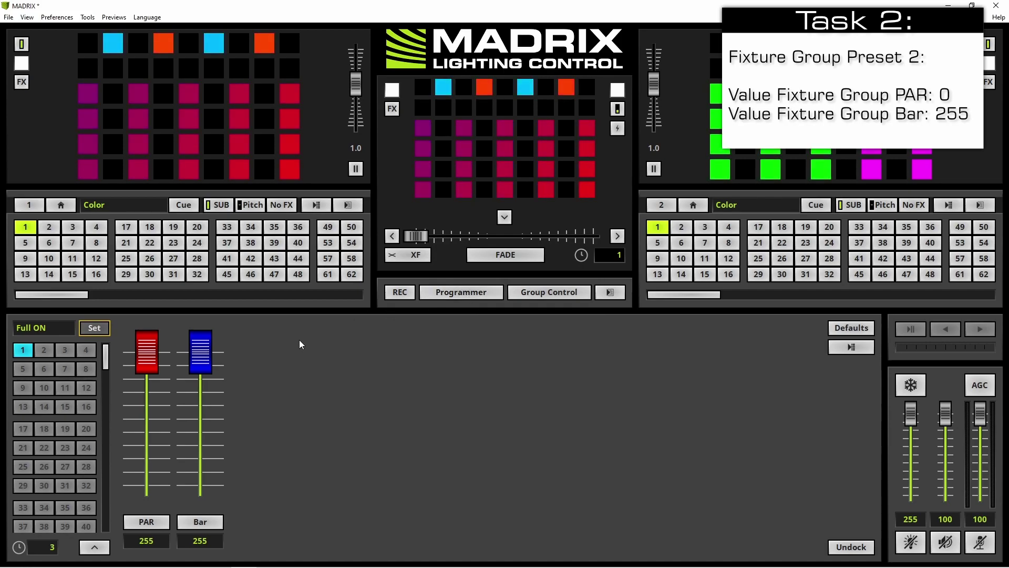
Step: Lower PAR to 0 and store it as group preset 2, 'PAR 0'
left_click_drag(141, 356, 168, 524)
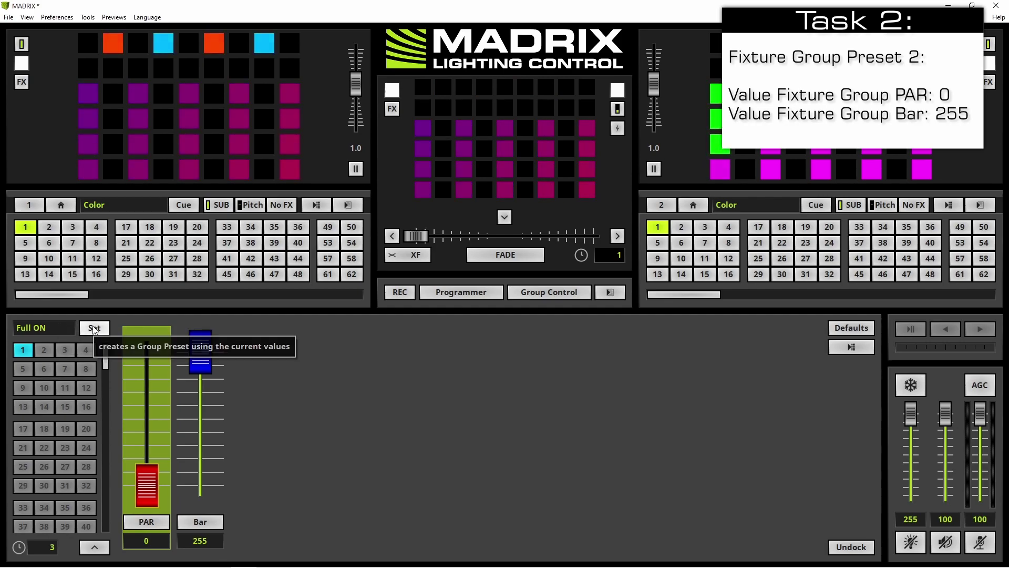
double_click(32, 327)
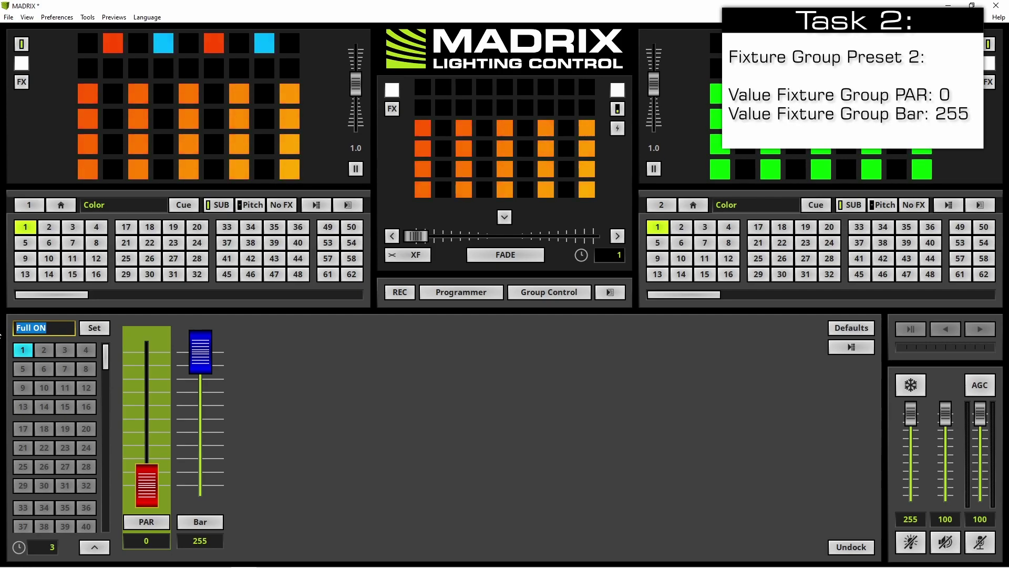
type("PAR 0")
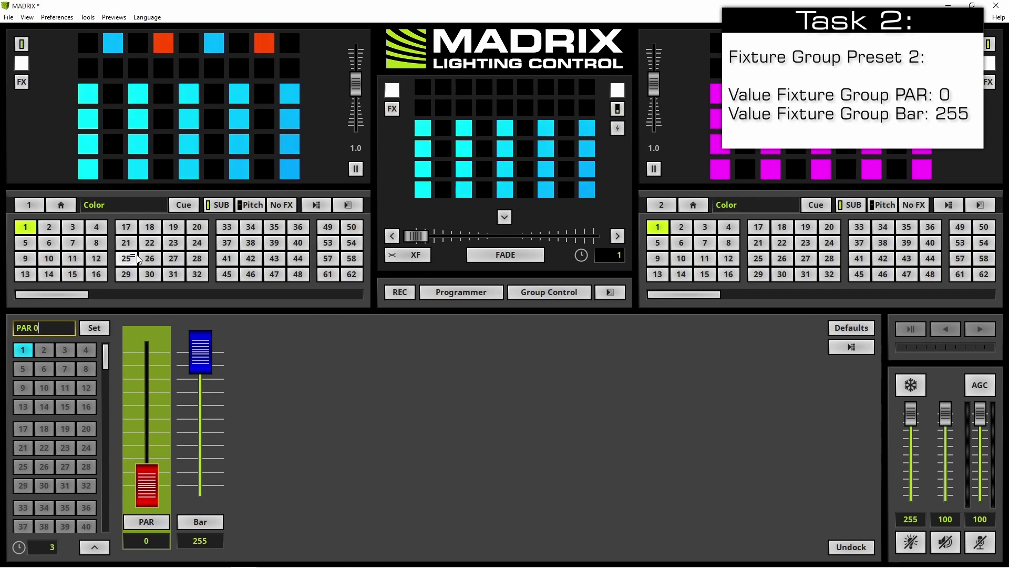
left_click(99, 334)
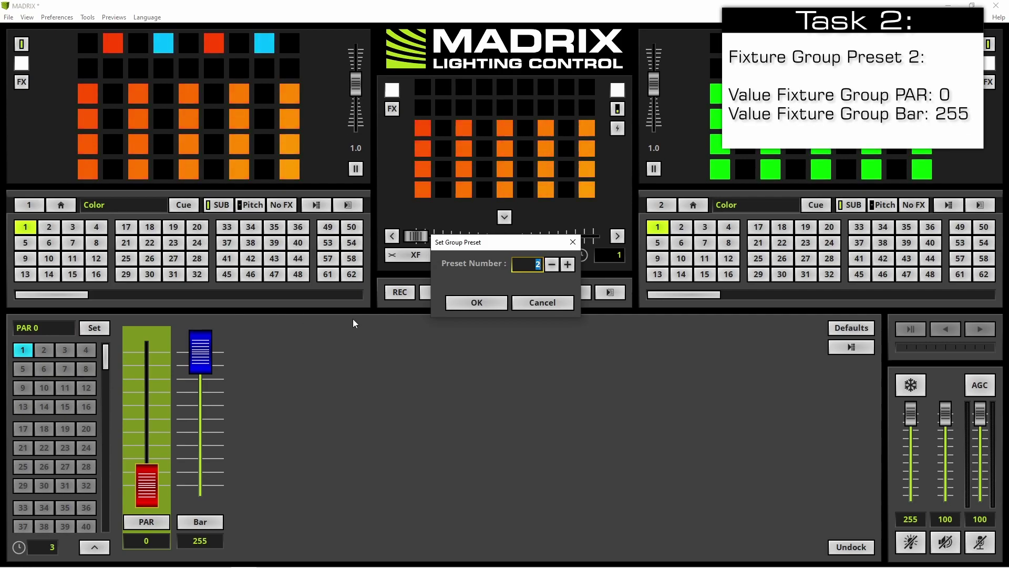
left_click(460, 304)
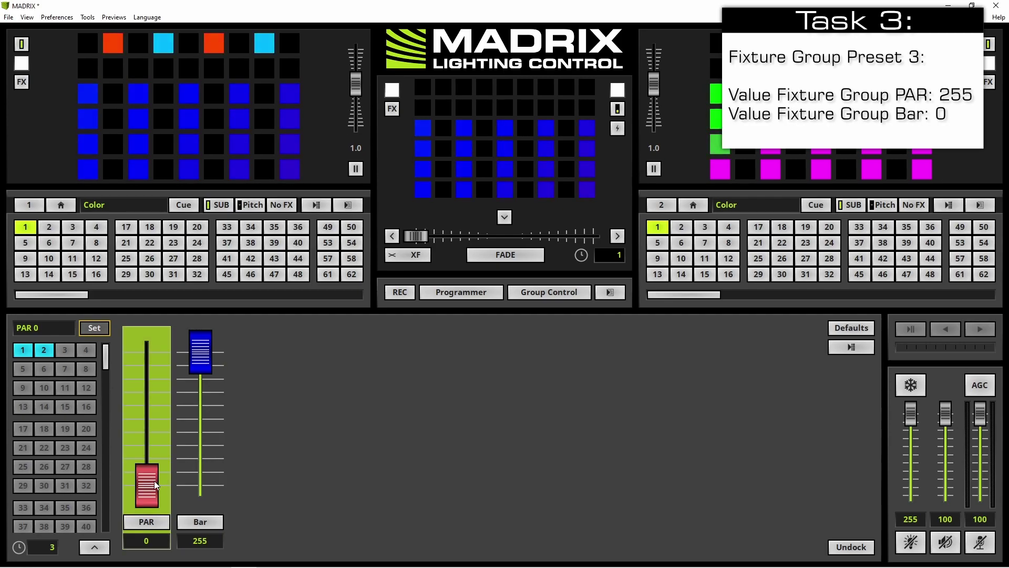
Step: Raise the PAR group to 255 and lower the Bar group to 0
left_click_drag(147, 483, 113, 336)
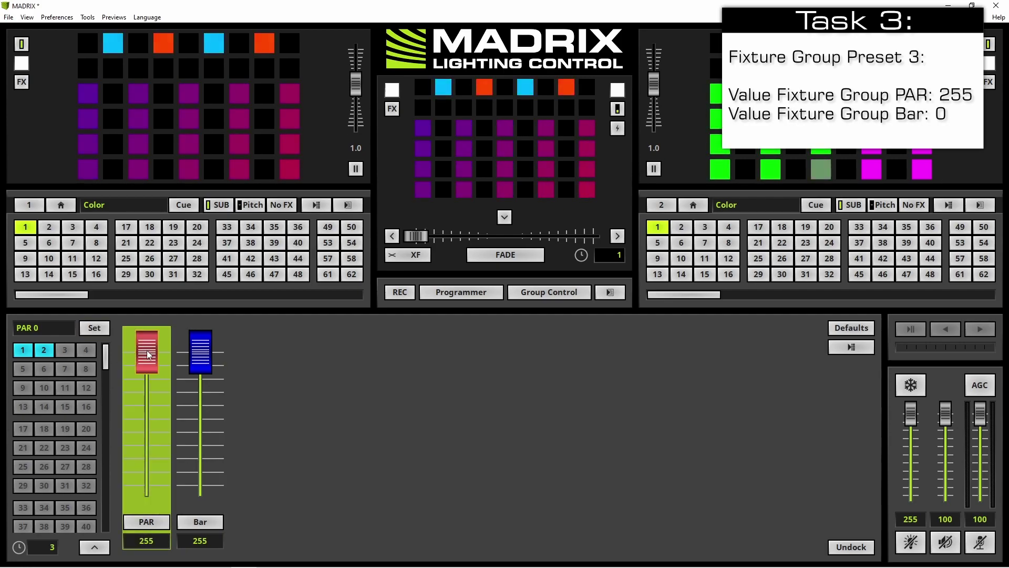
left_click(193, 350)
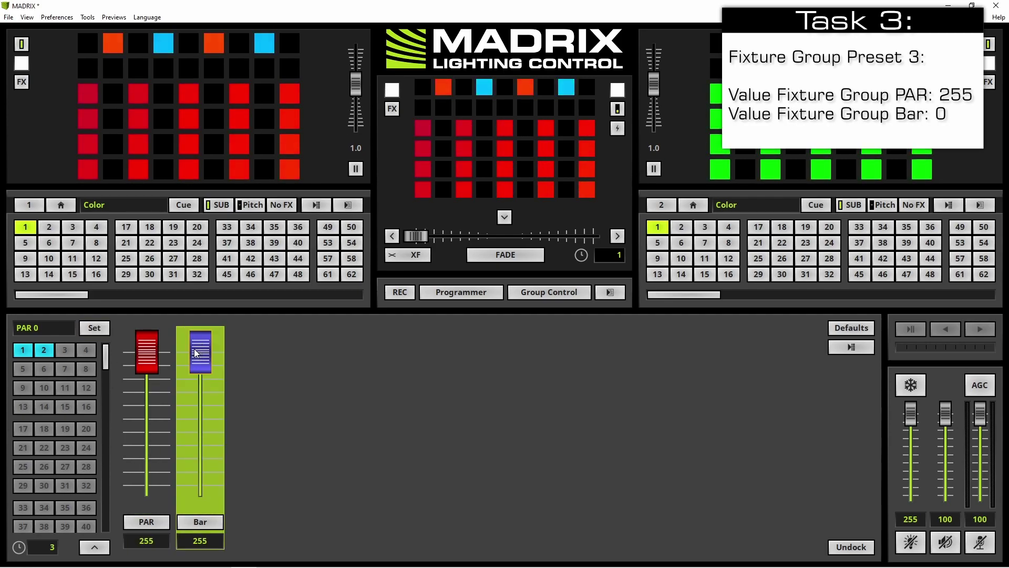
left_click_drag(193, 350, 192, 502)
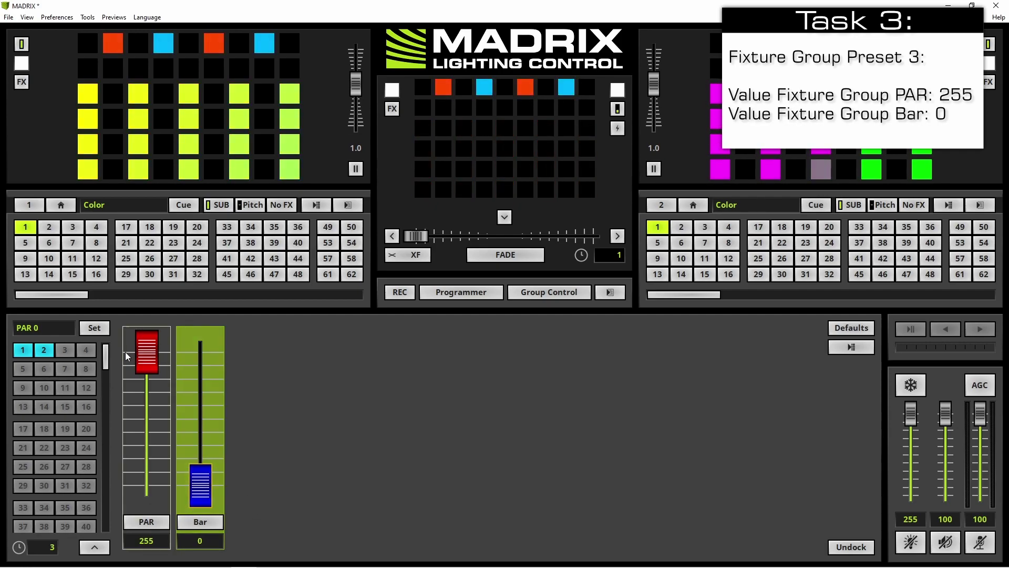
Step: Rename the preset 'Bar 0' and store it in preset slot 3
double_click(24, 327)
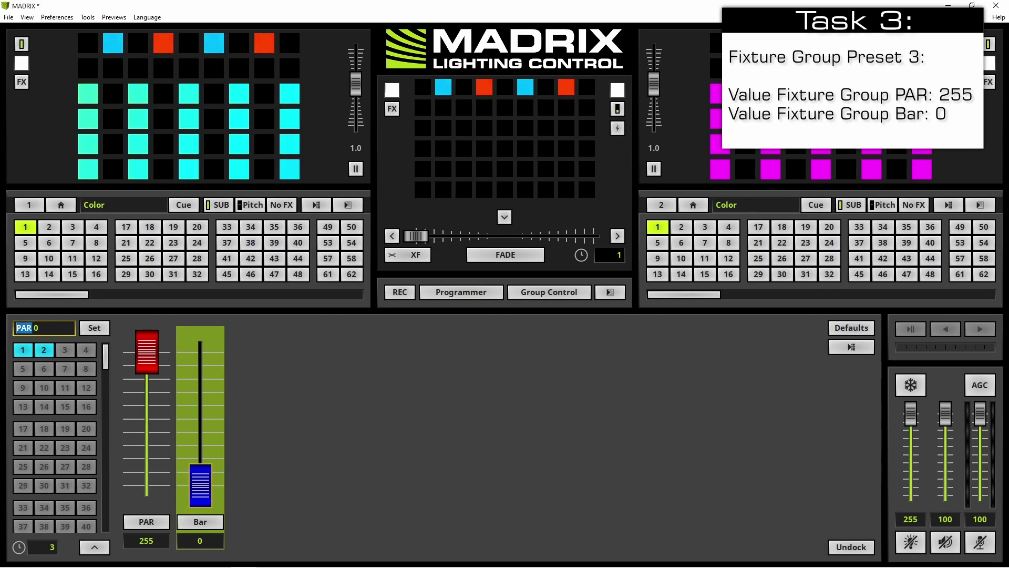
type("Bar")
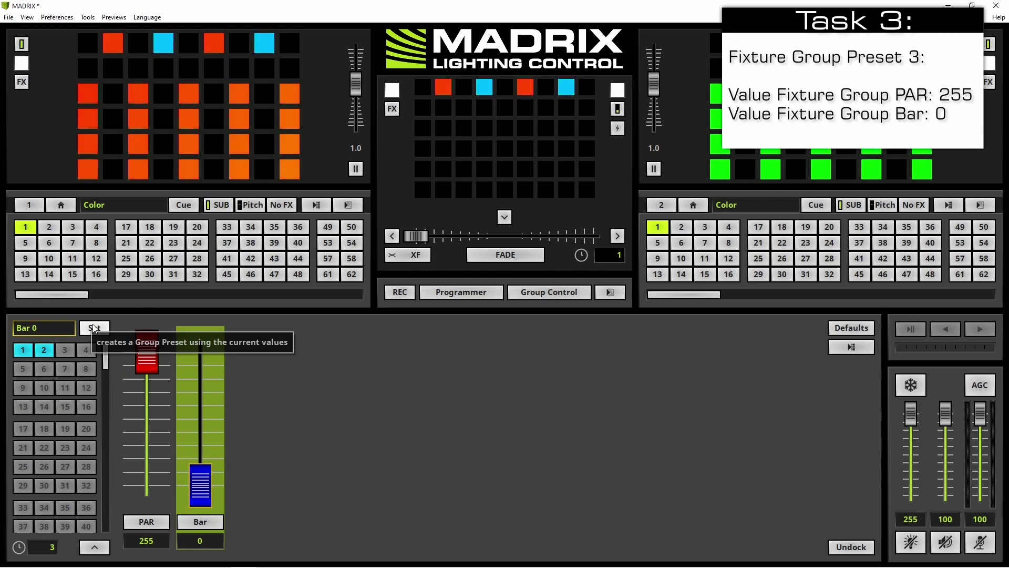
right_click(64, 349)
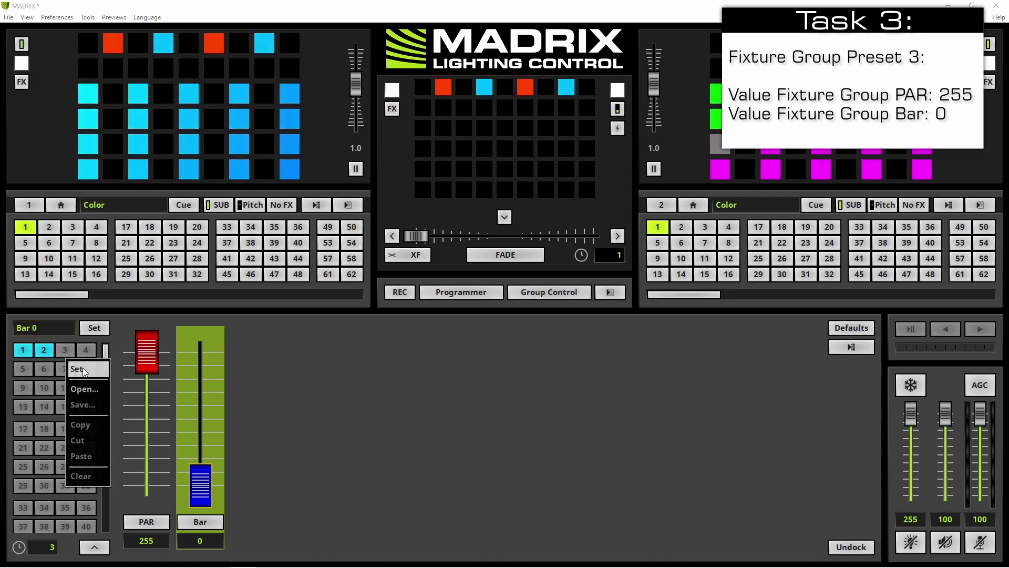
left_click(79, 367)
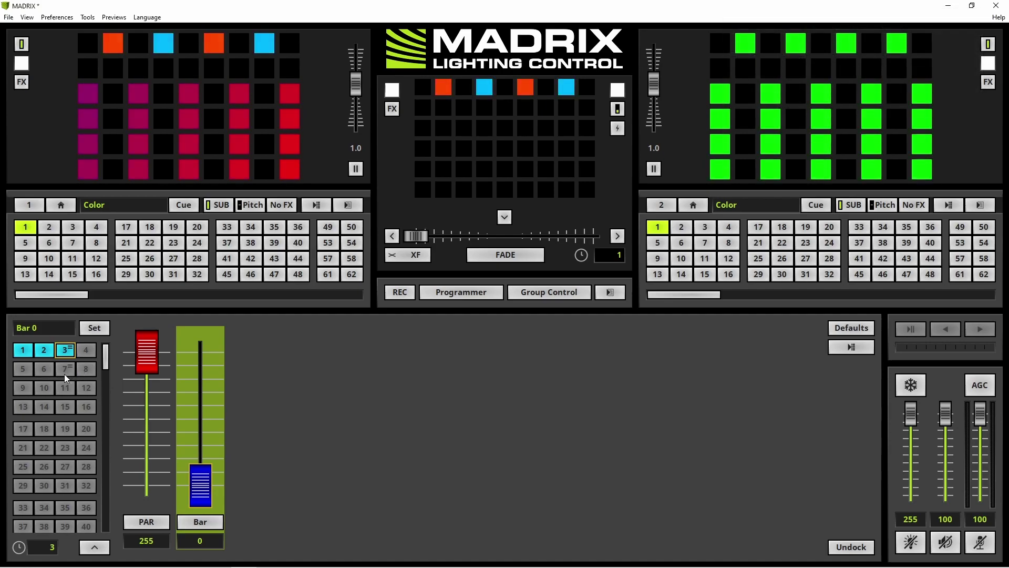
Step: Recall presets Full ON, PAR 0 and Bar 0 in turn, watching the 3-second fades
left_click(23, 350)
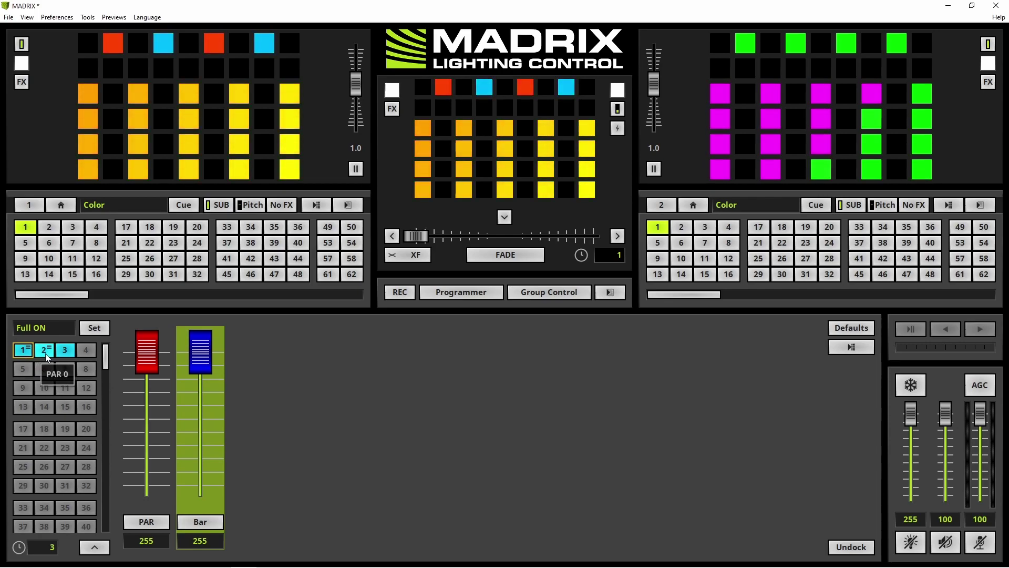
left_click(45, 354)
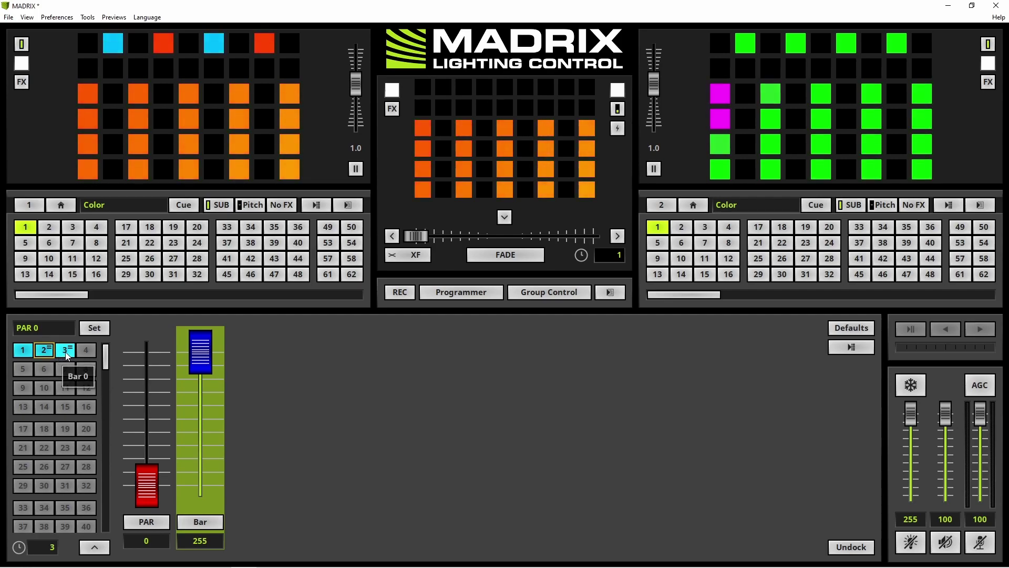
left_click(66, 351)
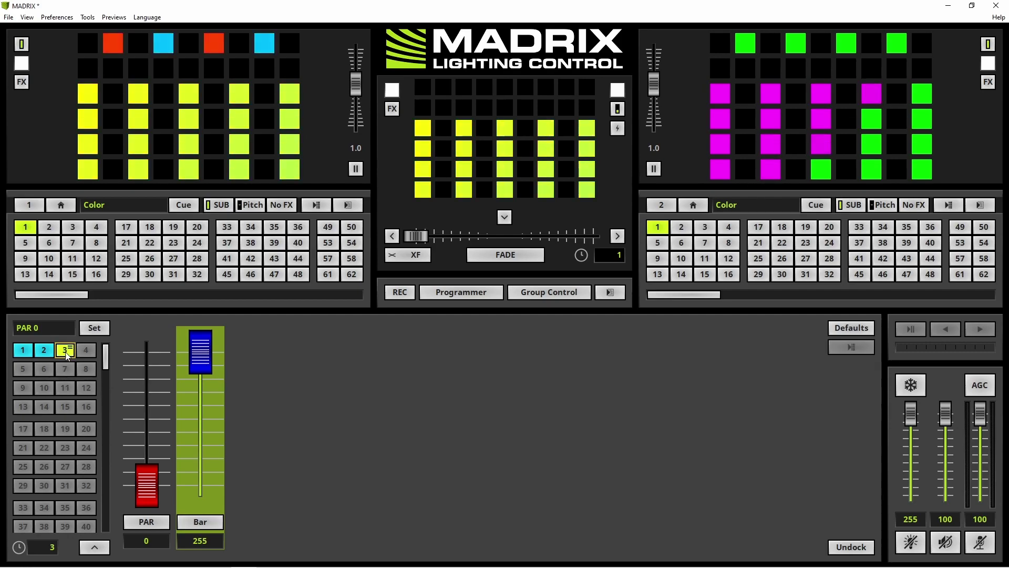